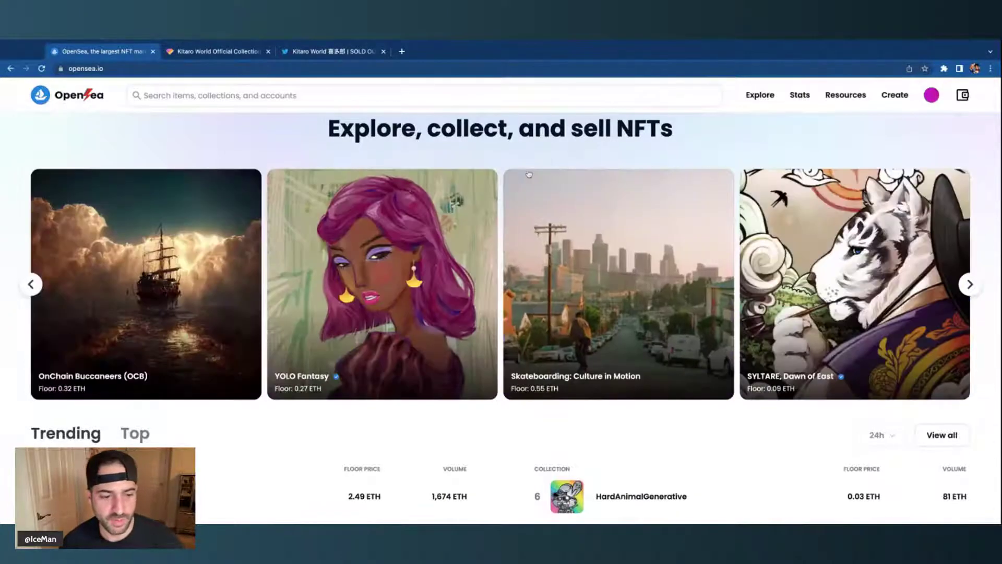
- Scroll to the Trending list, where Kitaro World Official shows a 0.20 ETH floor and 460 ETH volume
scroll(525, 175, "down", 3)
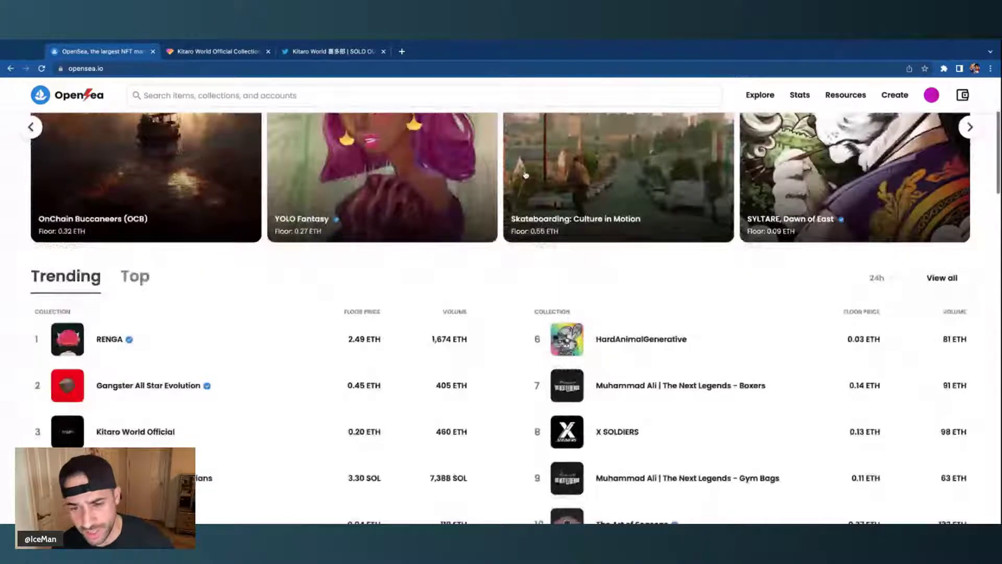
scroll(208, 273, "down", 3)
scroll(205, 271, "up", 2)
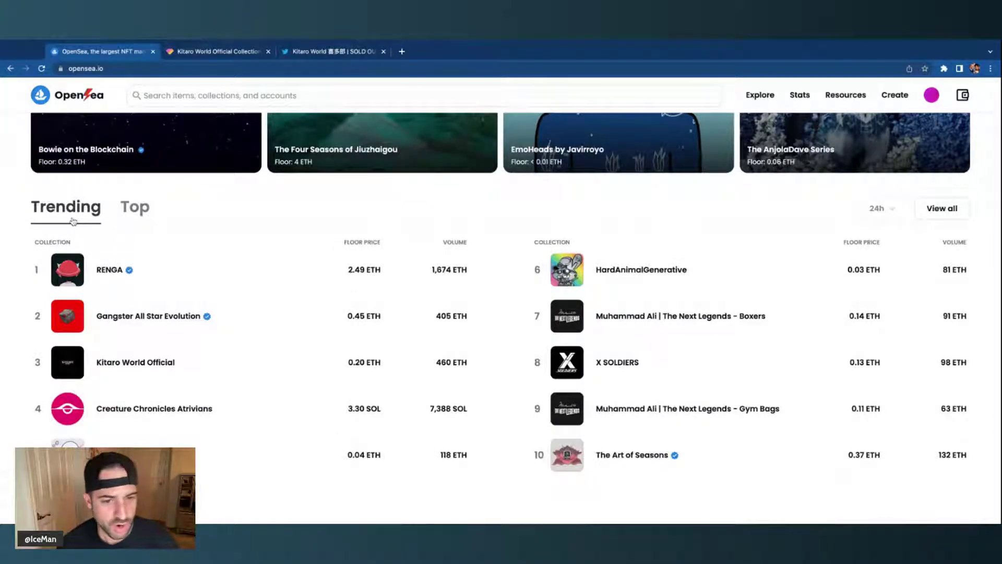
scroll(74, 221, "down", 1)
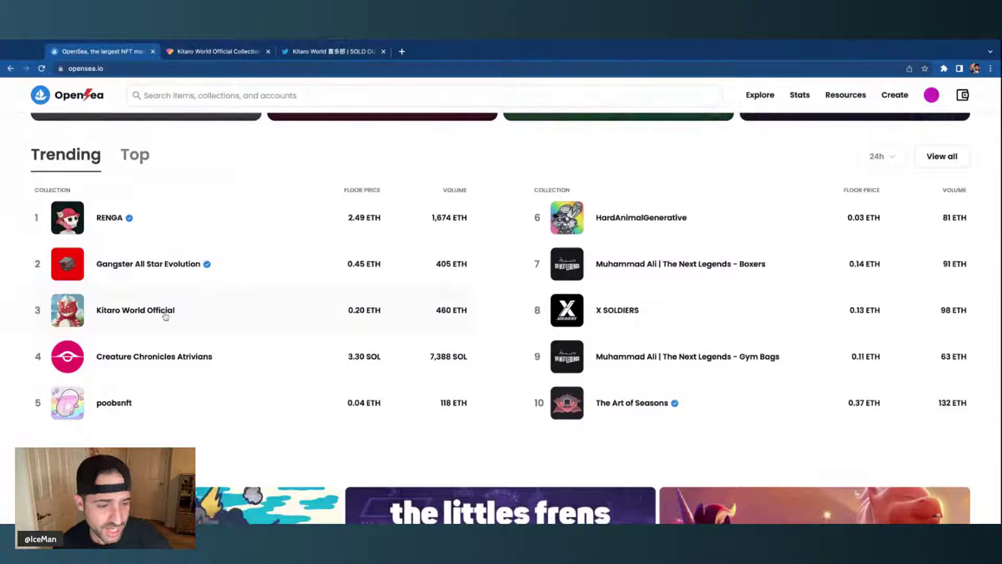
left_click(125, 311)
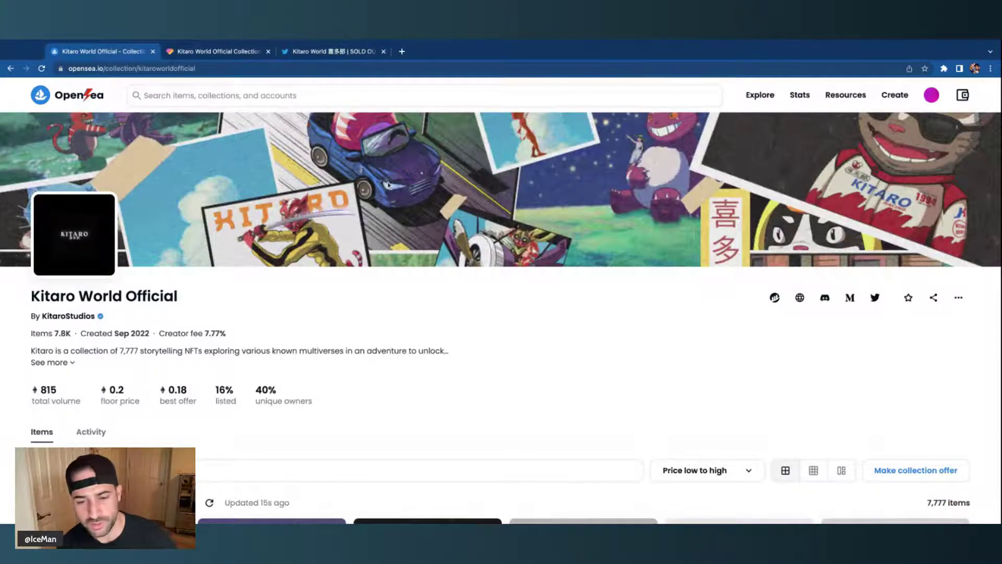
scroll(388, 184, "down", 6)
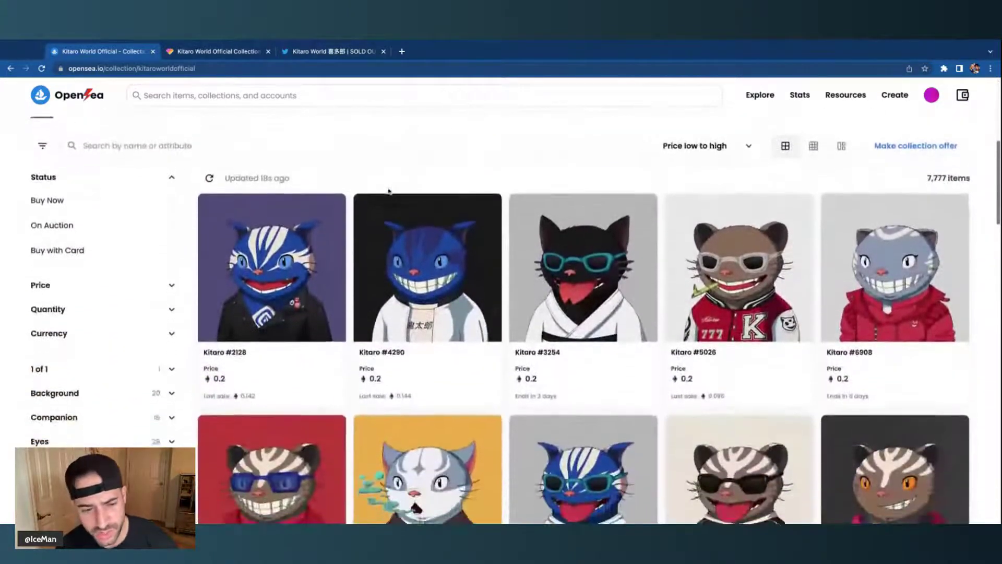
scroll(388, 190, "down", 1)
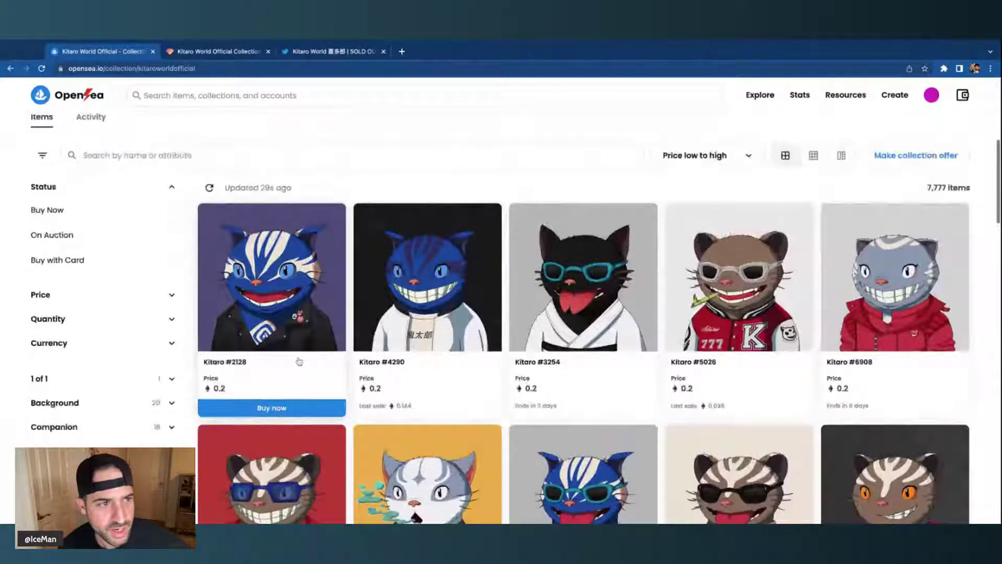
scroll(299, 361, "up", 2)
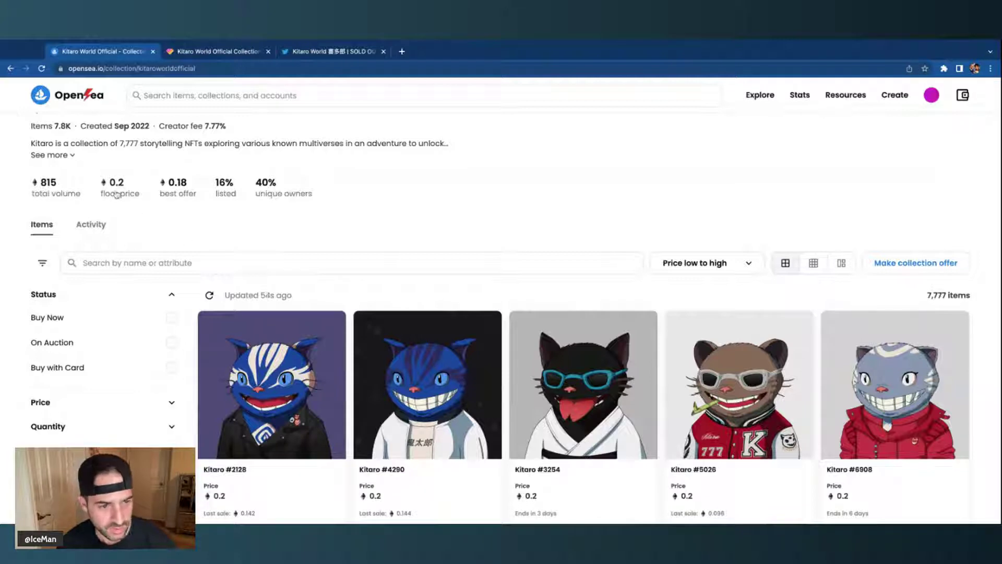
scroll(251, 319, "down", 1)
scroll(251, 319, "down", 1)
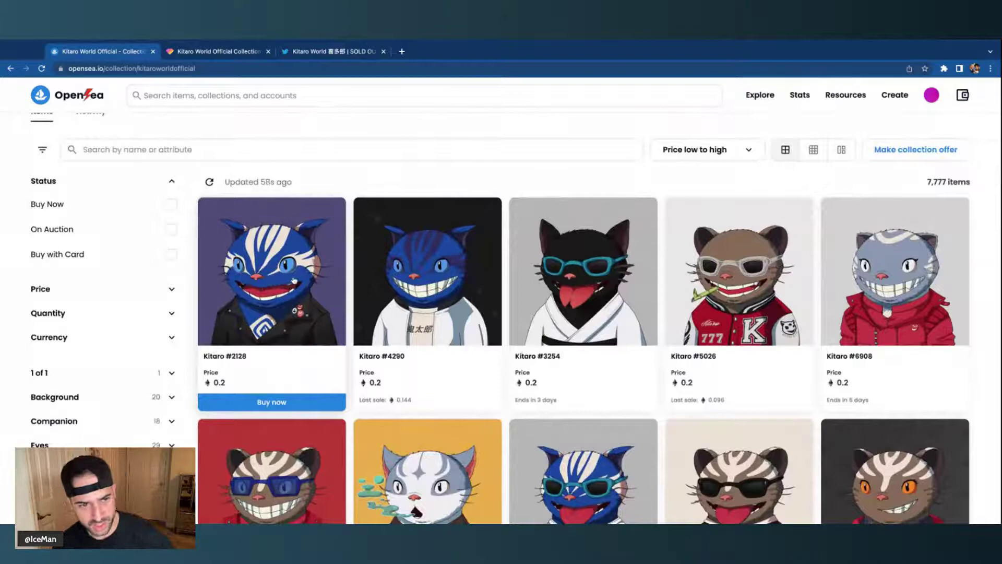
- Filter Kitaro World Official to Buy Now items (1,219) and browse the cheapest 0.2–0.22 ETH listings
left_click(172, 204)
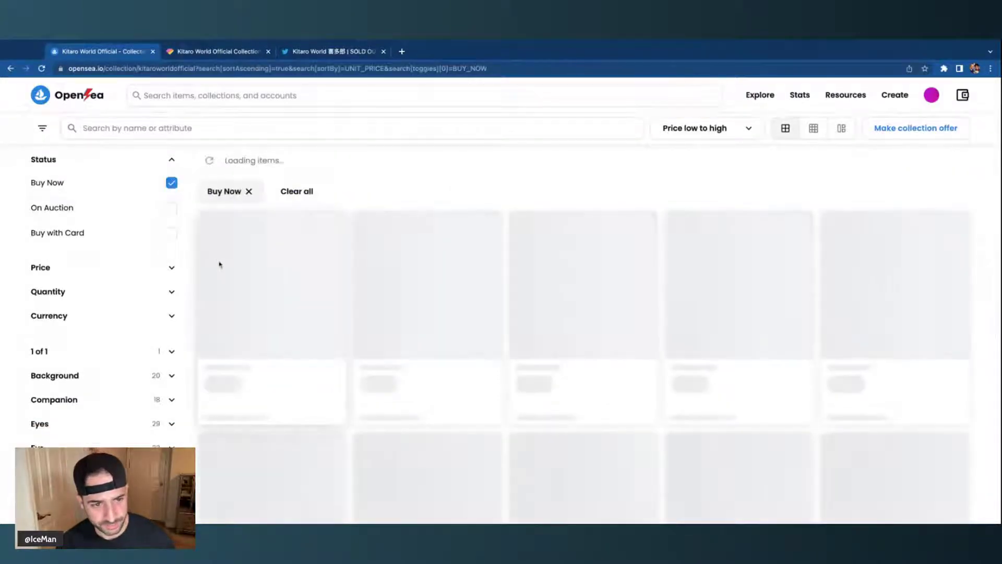
scroll(303, 309, "down", 2)
scroll(303, 309, "down", 7)
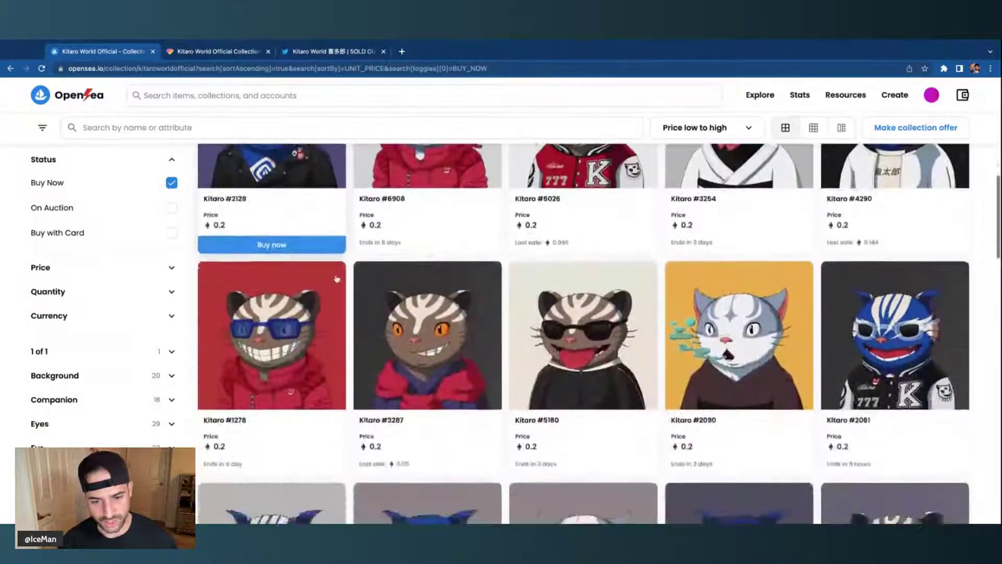
scroll(337, 279, "down", 2)
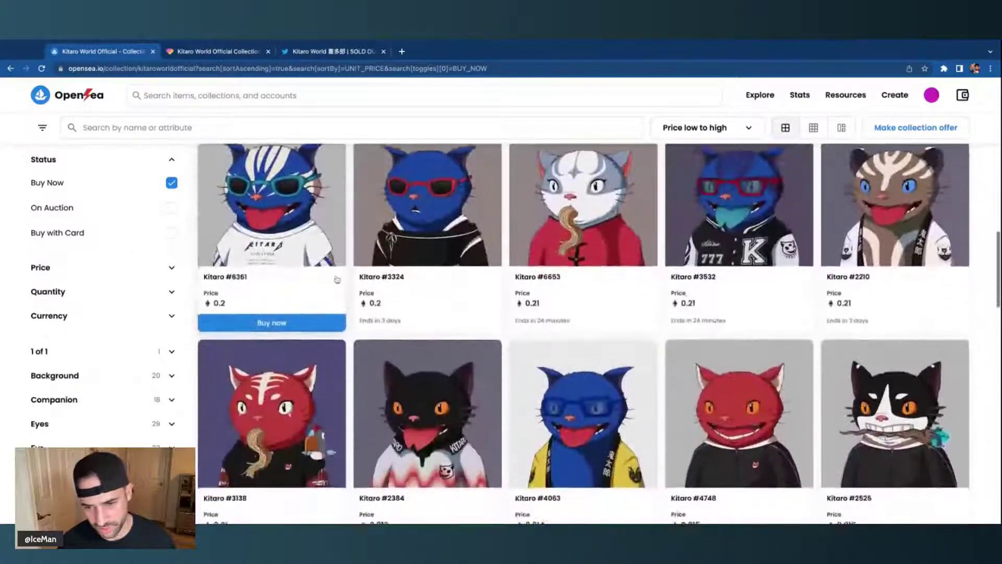
scroll(547, 272, "down", 5)
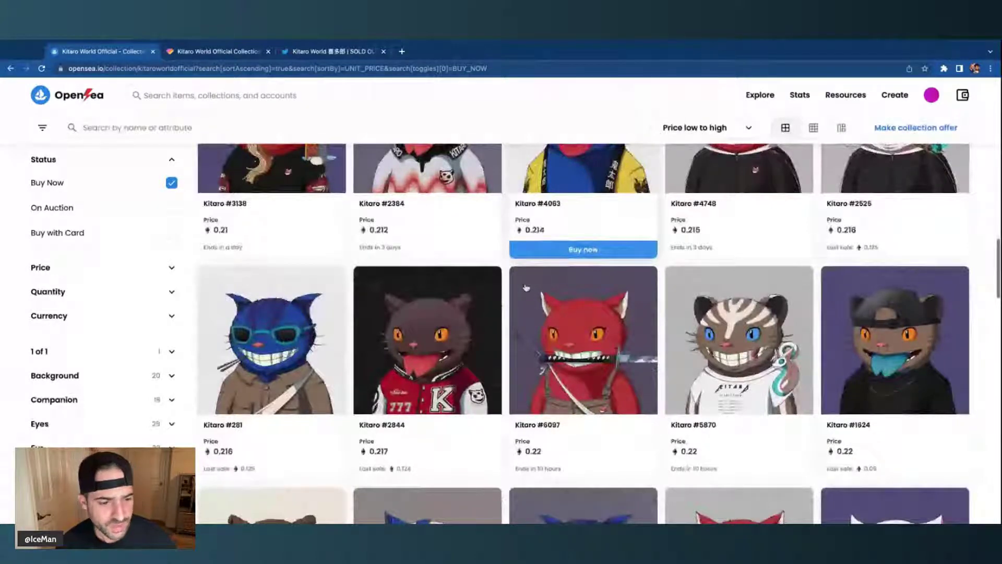
scroll(525, 287, "up", 10)
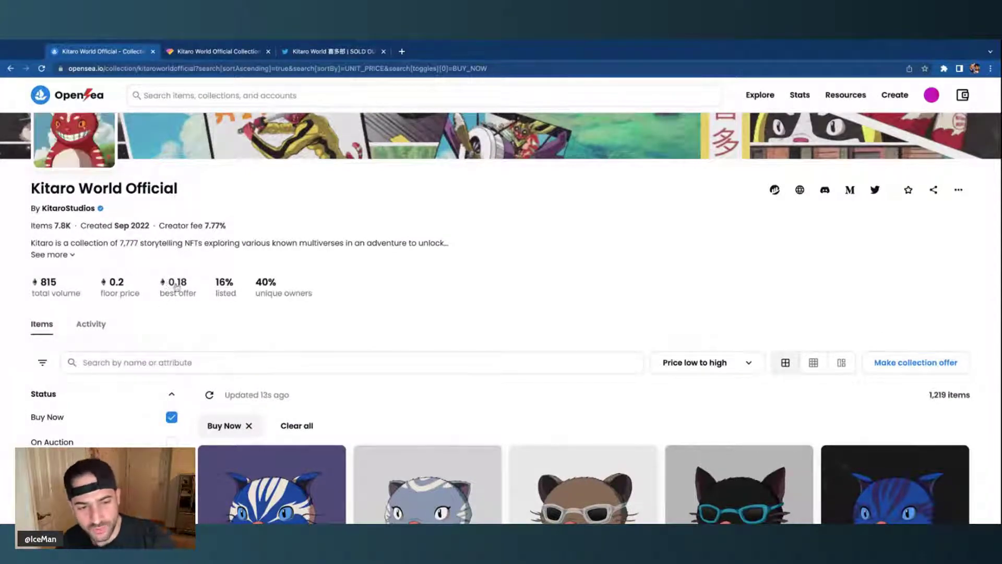
scroll(175, 287, "down", 1)
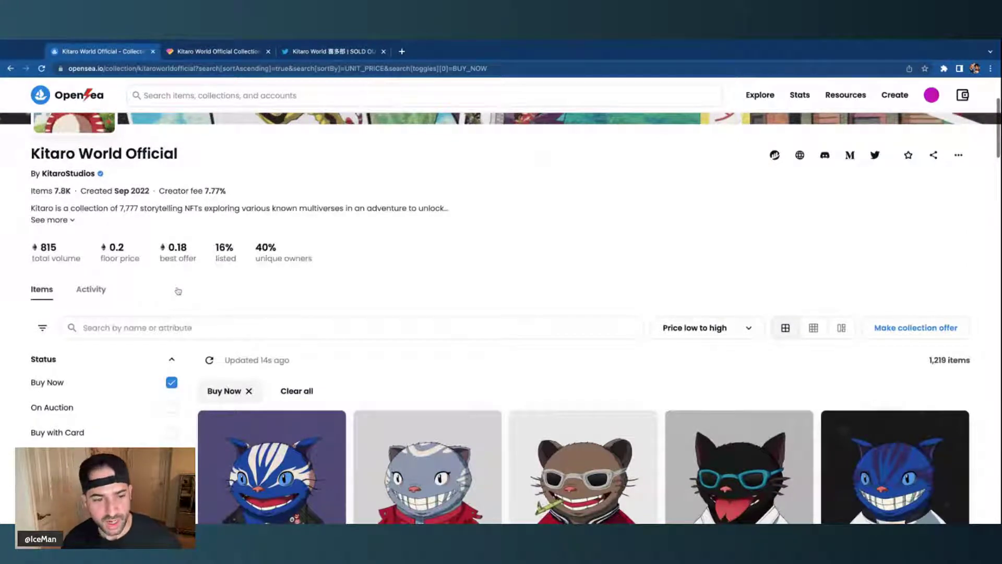
scroll(178, 291, "down", 1)
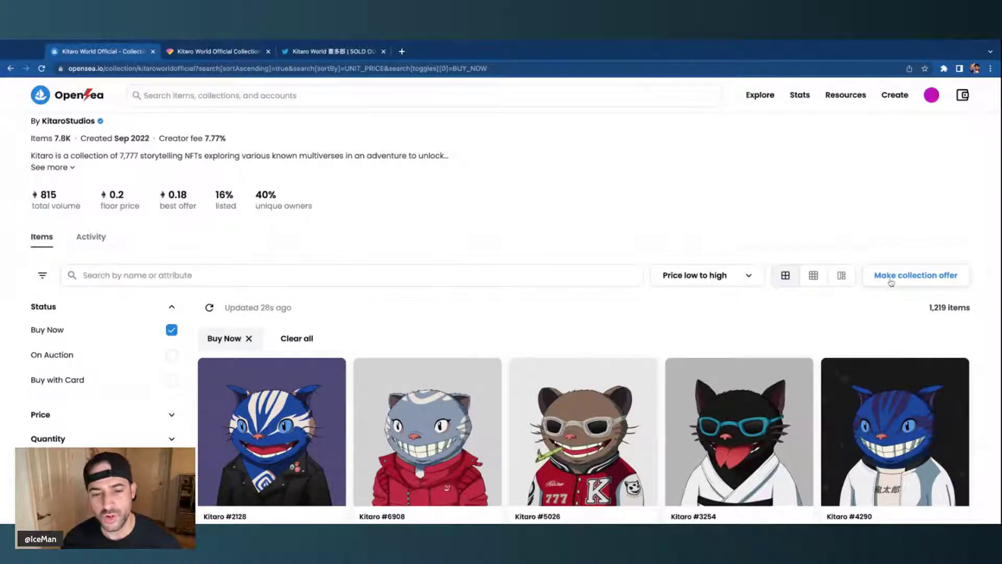
scroll(891, 283, "down", 1)
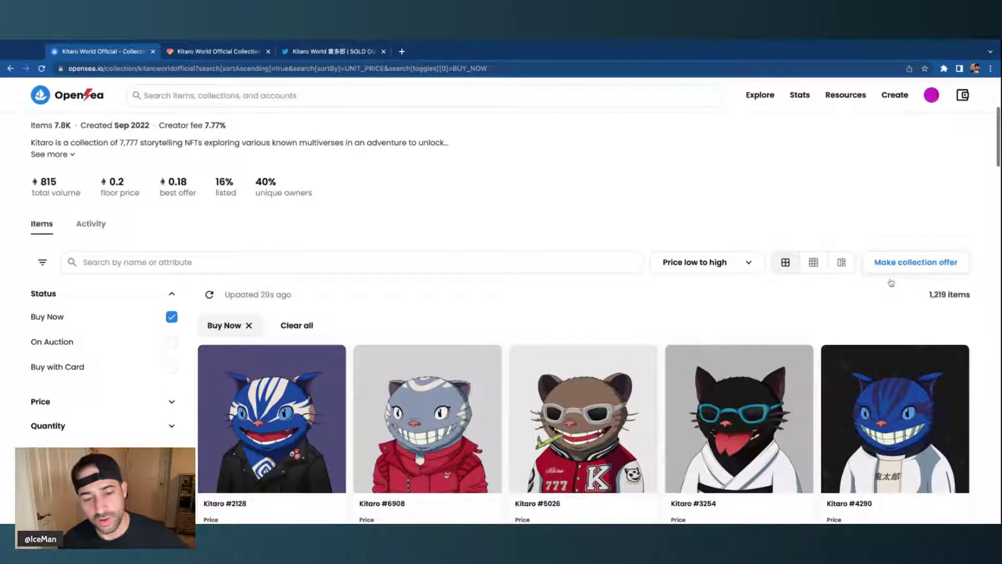
scroll(353, 224, "down", 1)
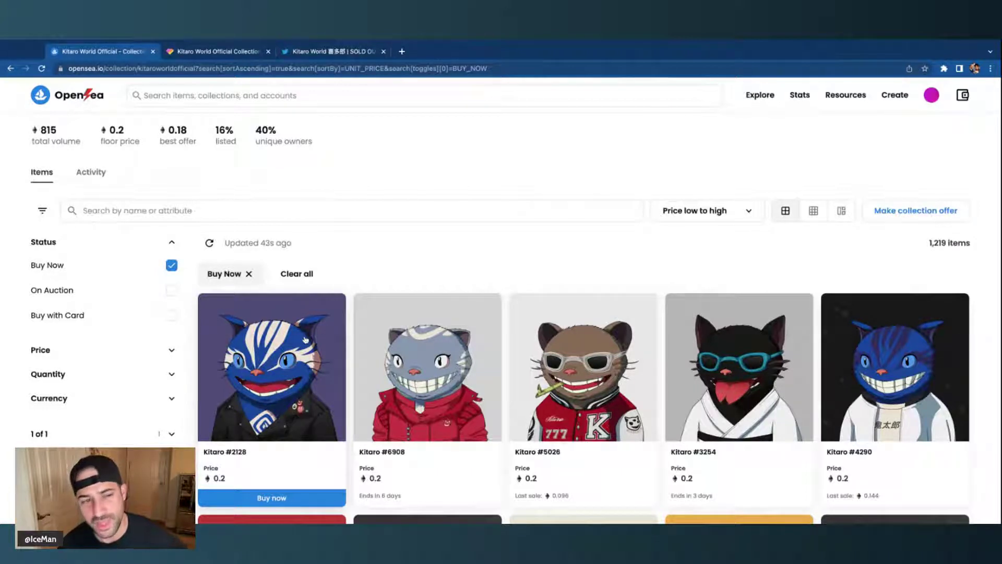
scroll(306, 340, "down", 1)
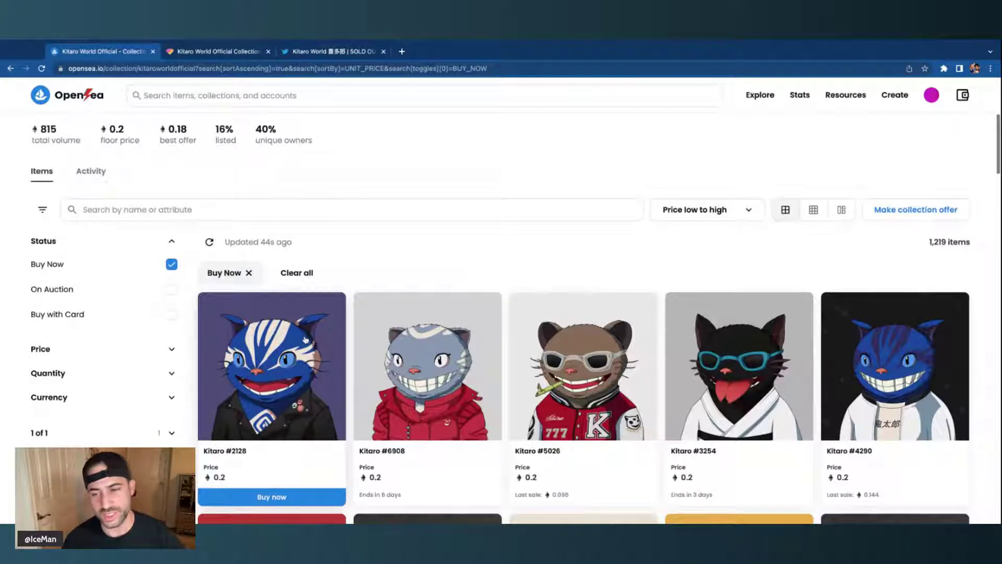
scroll(306, 339, "down", 1)
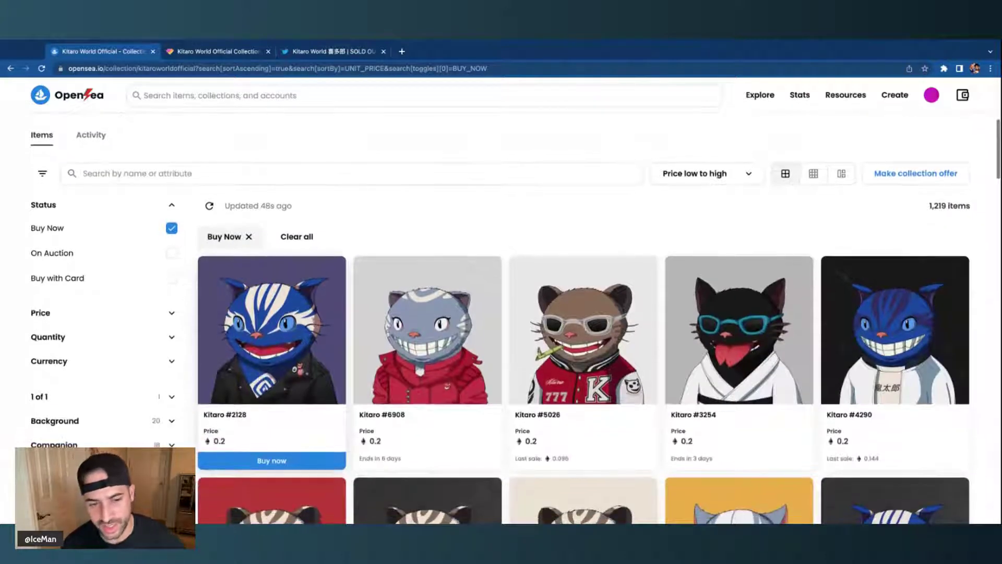
scroll(306, 339, "down", 1)
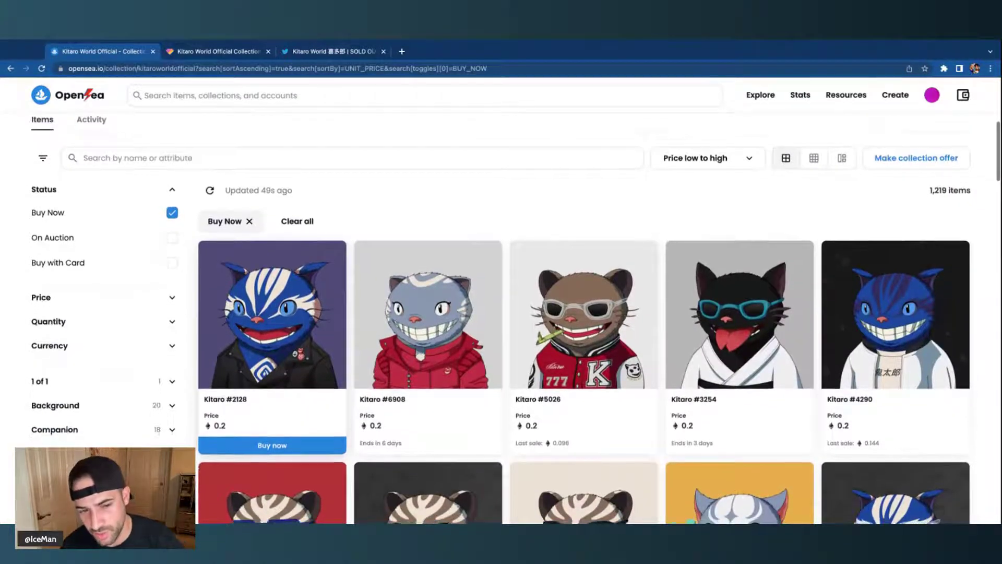
scroll(295, 315, "down", 2)
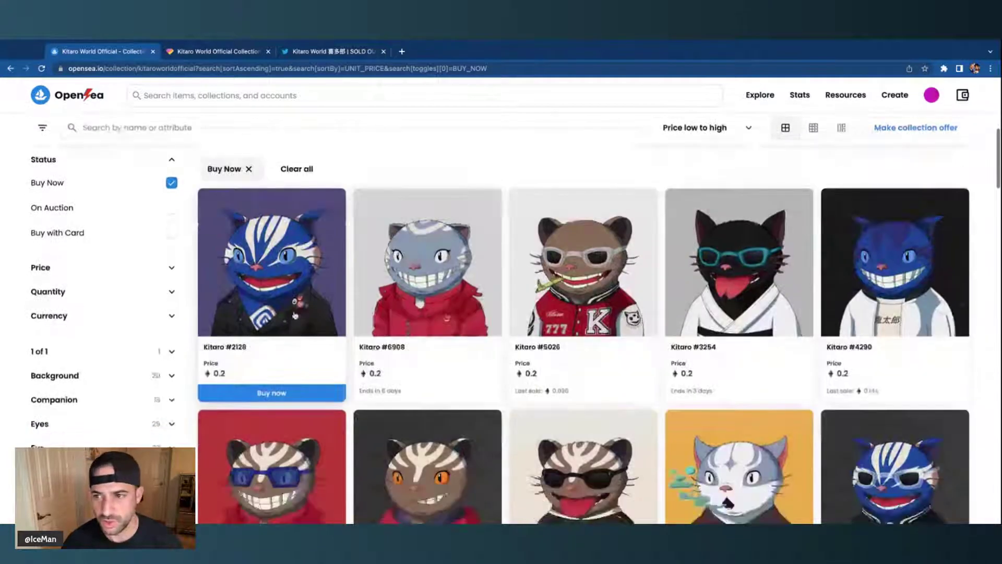
mouse_move(931, 94)
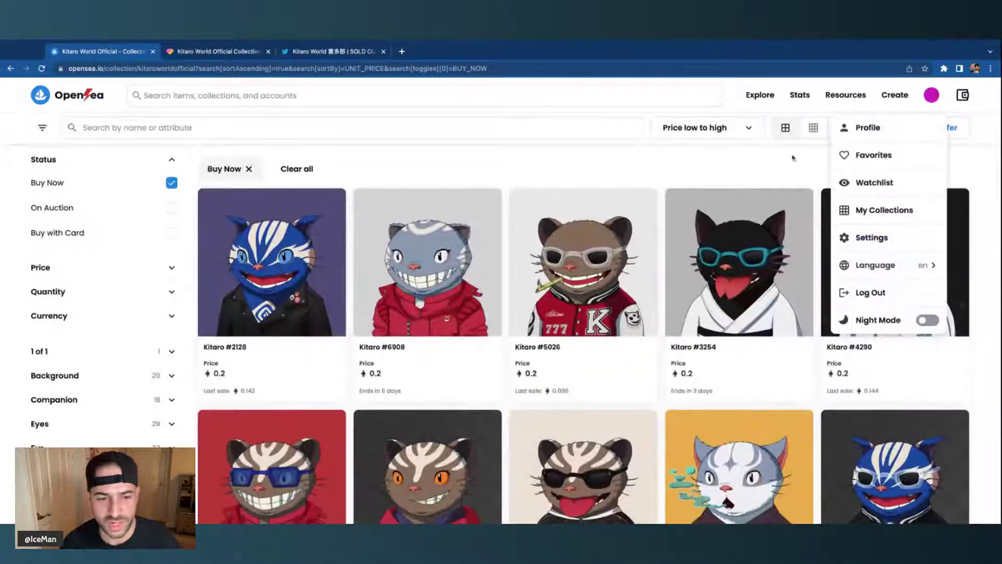
scroll(437, 218, "up", 1)
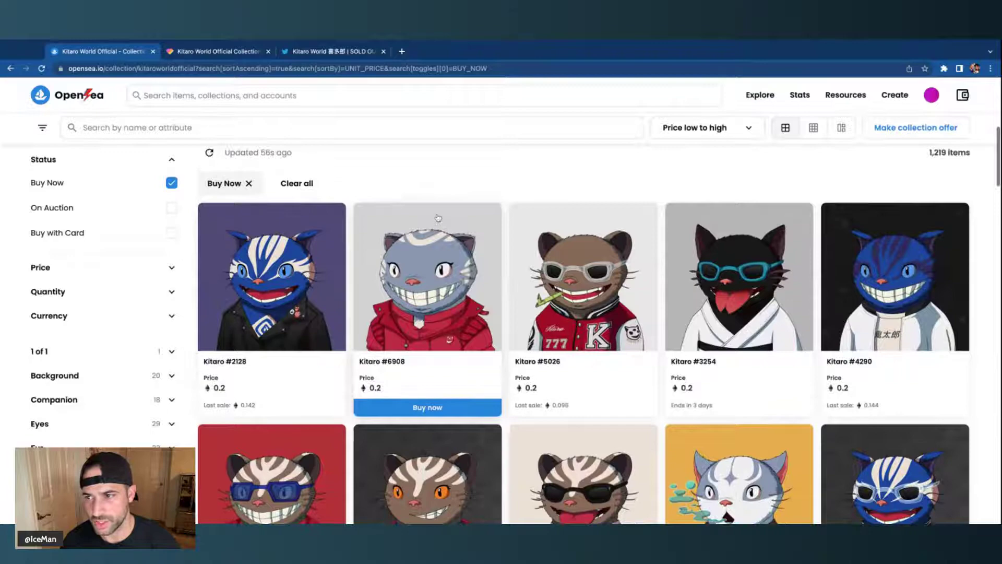
scroll(438, 218, "up", 5)
- Open the wallet panel and the ETH balance's options menu showing Wrap
left_click(963, 95)
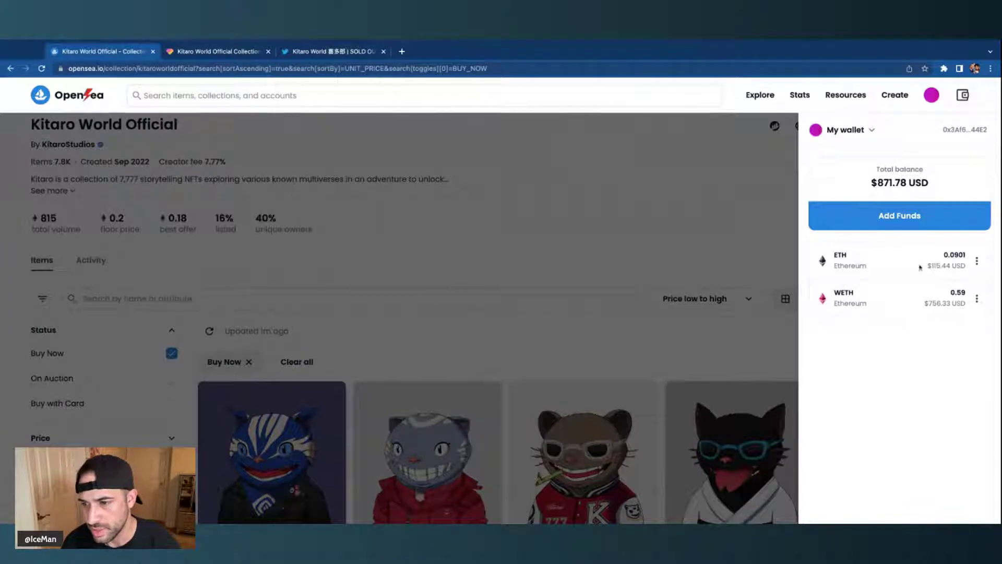
left_click(977, 260)
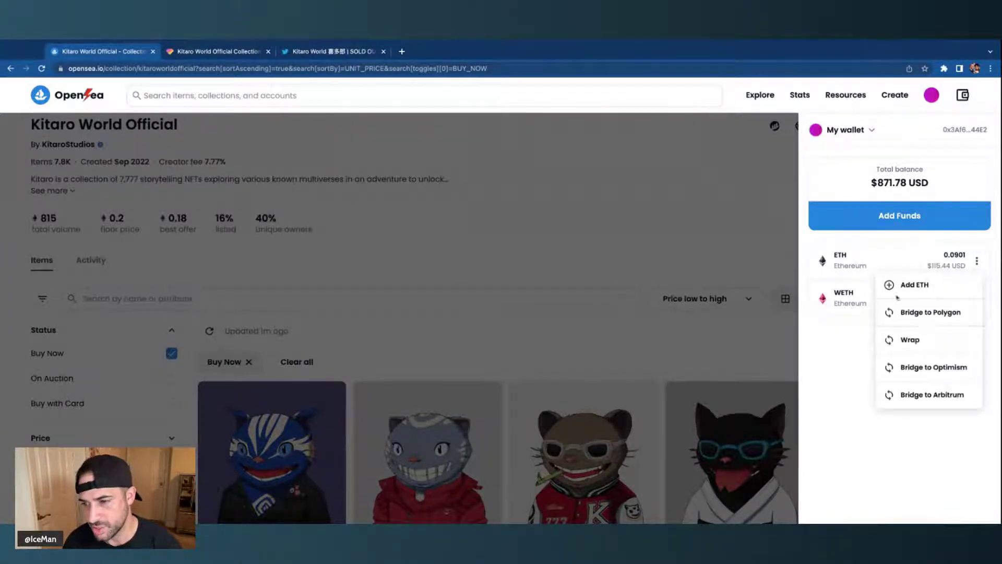
left_click(978, 264)
left_click(980, 265)
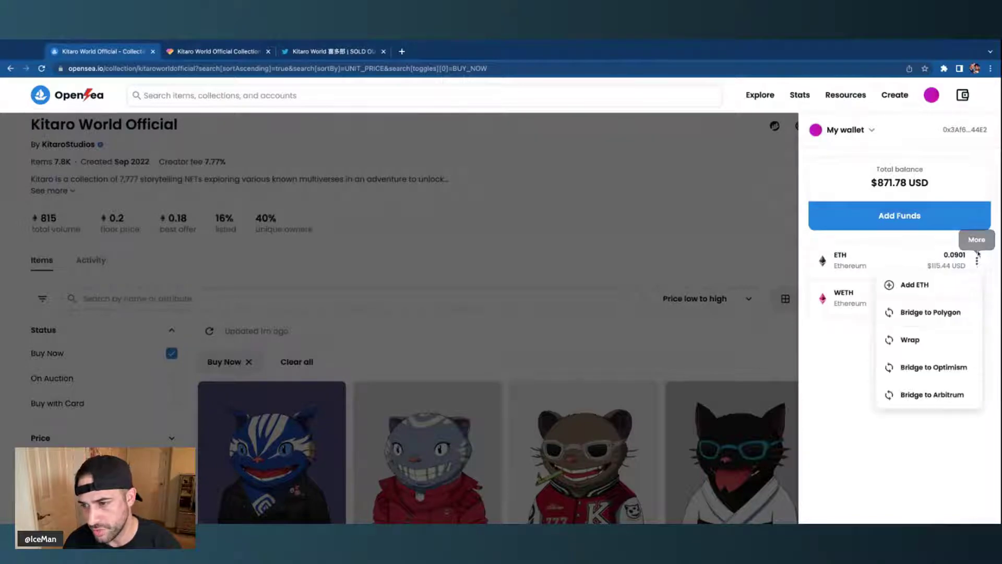
- Wrap 0.08 ETH to WETH for wallet confirmation, then close the Convert tokens window
left_click(910, 340)
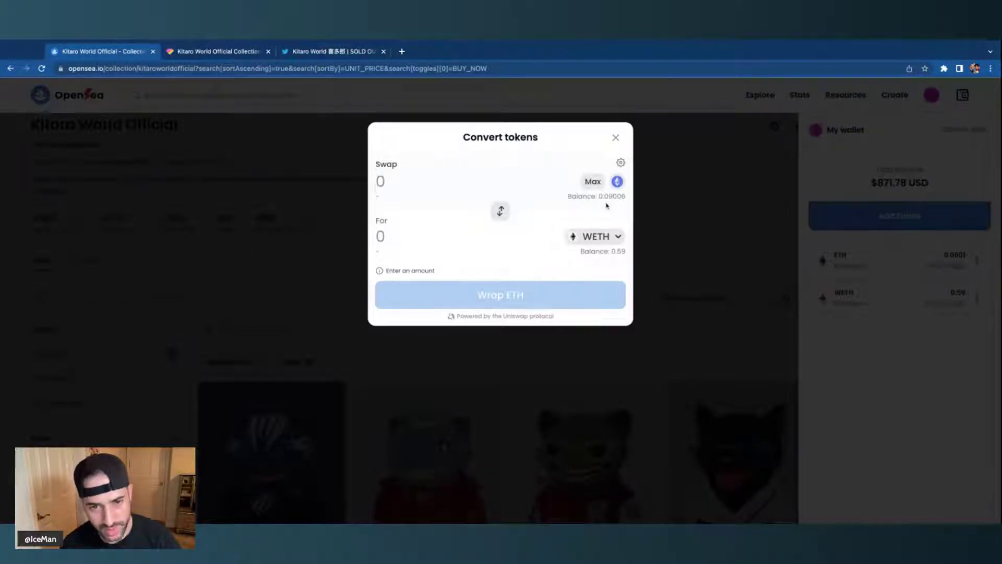
type("0.")
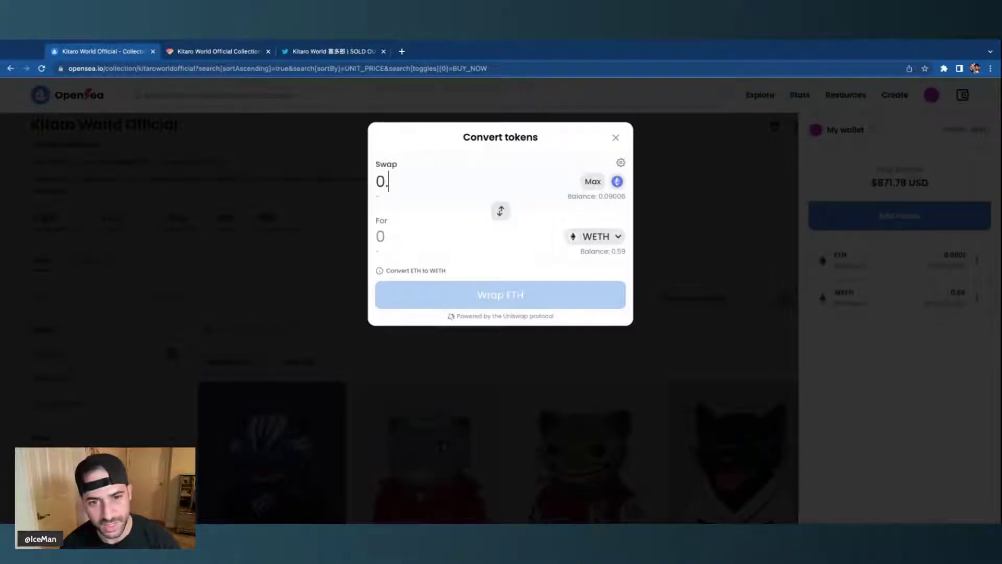
type("0")
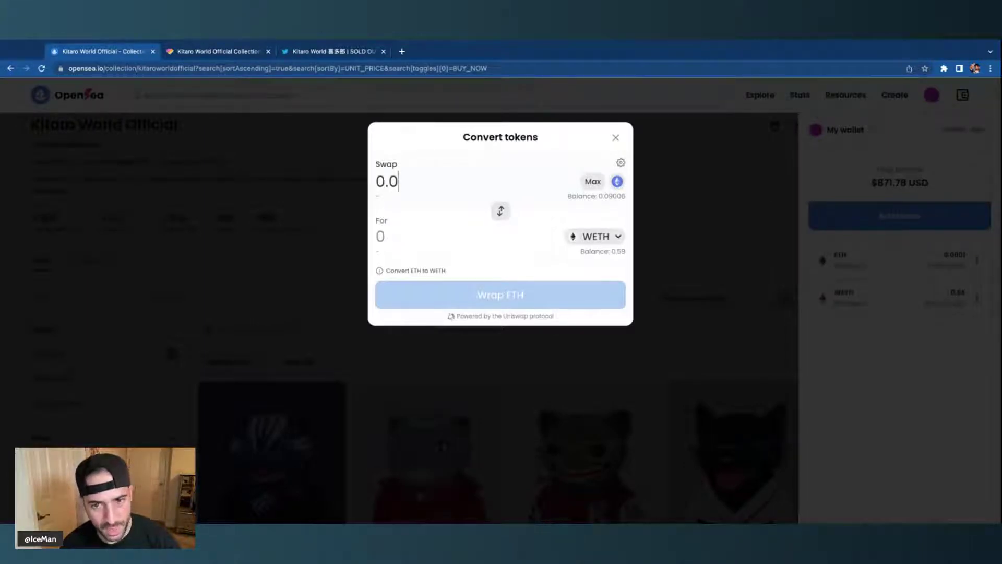
type("8")
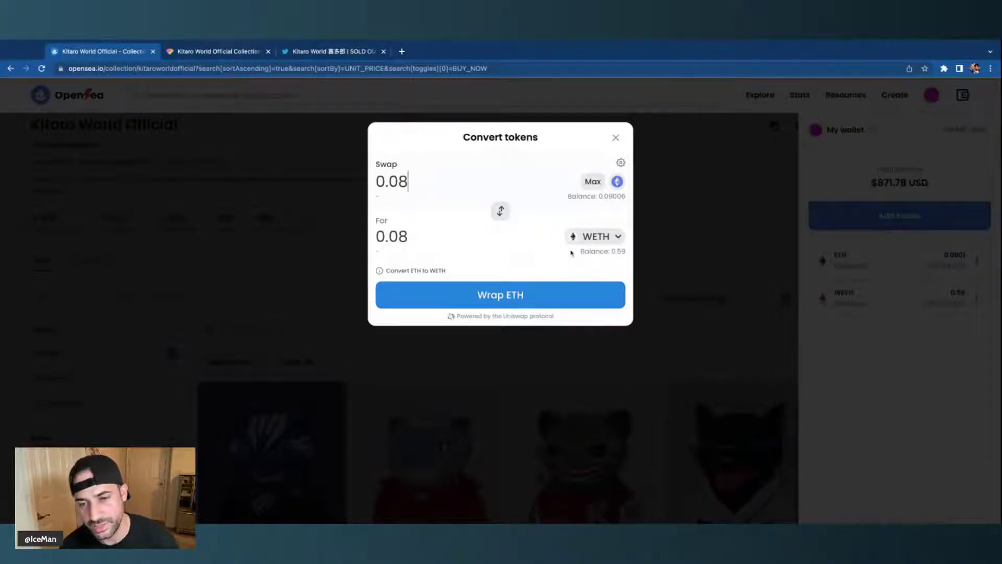
left_click(486, 296)
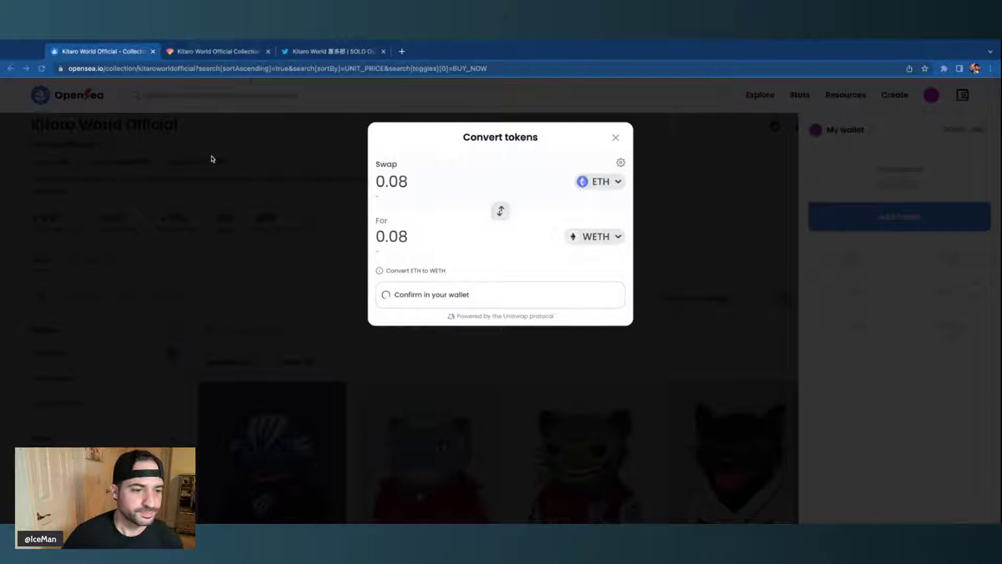
left_click(616, 138)
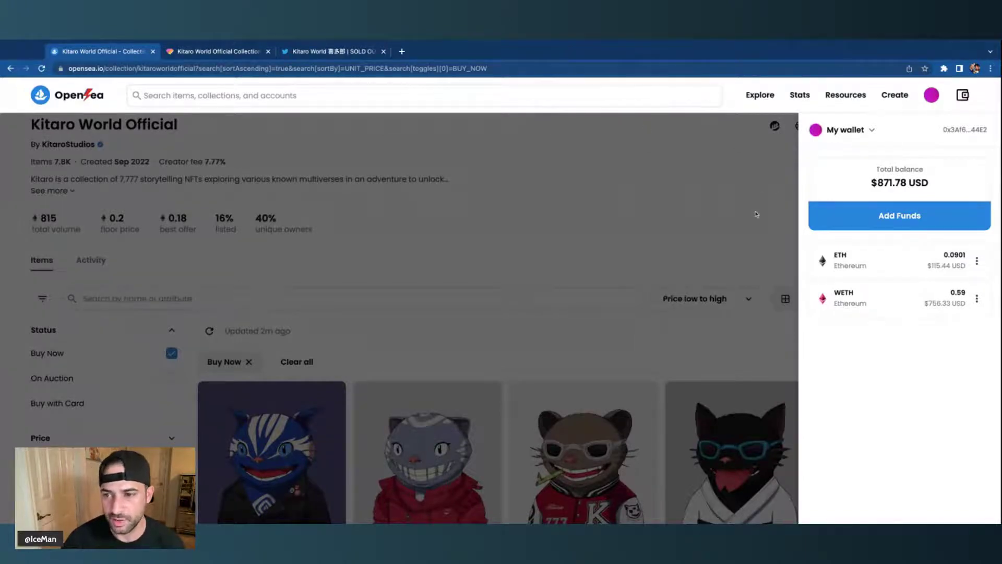
- Close the wallet and start a Kitaro World Official collection offer for .15 WETH
left_click(52, 114)
scroll(256, 295, "up", 2)
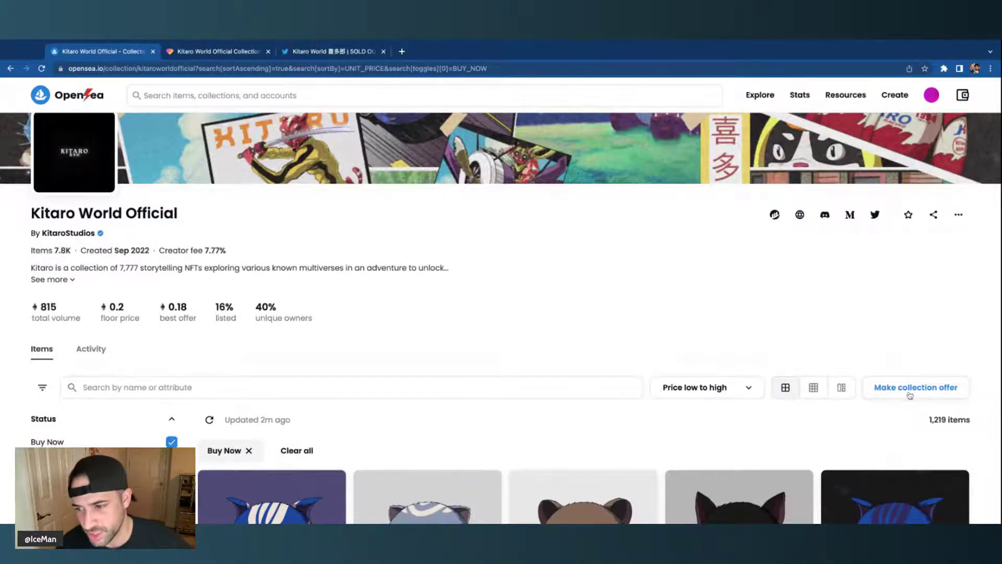
left_click(910, 396)
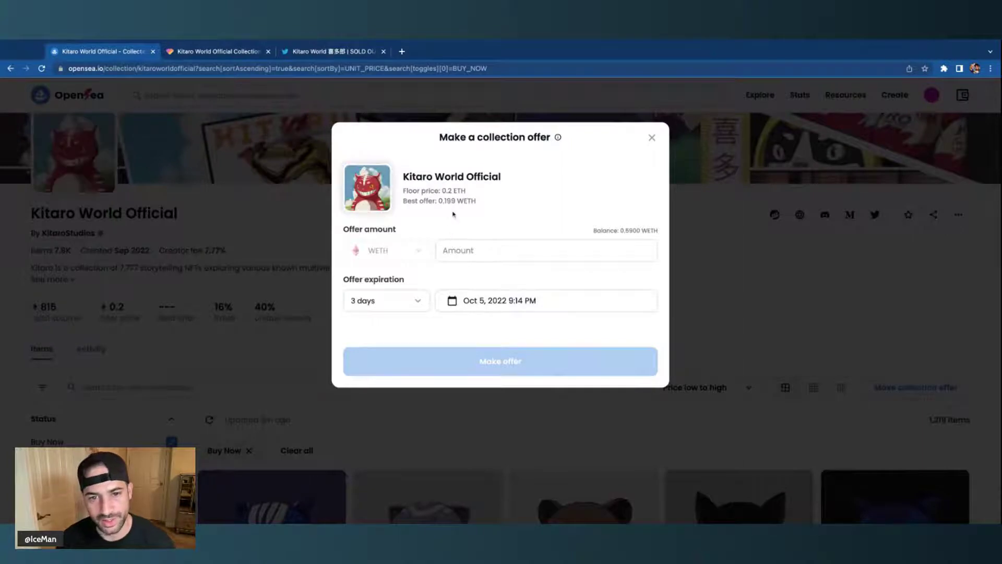
left_click(467, 255)
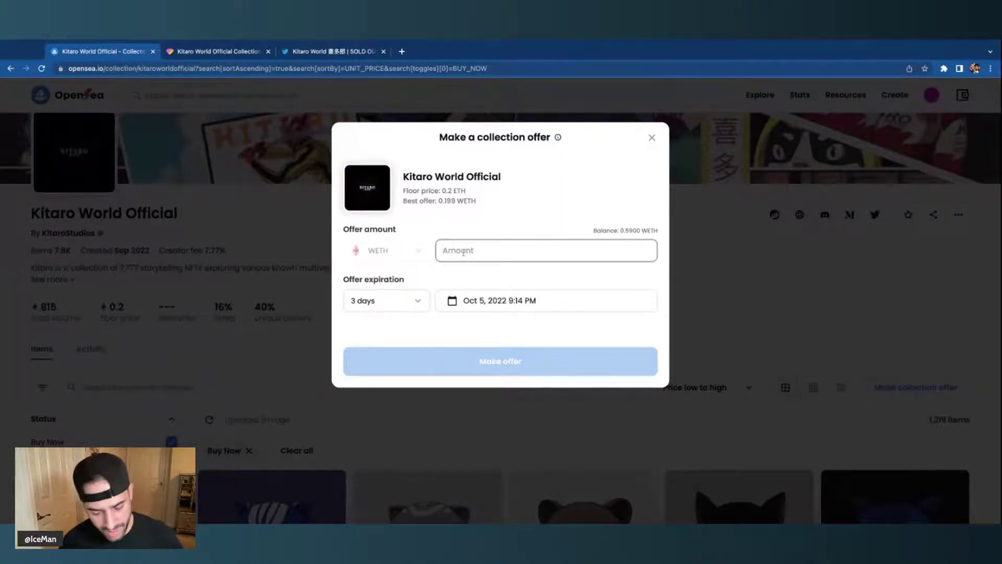
type("1")
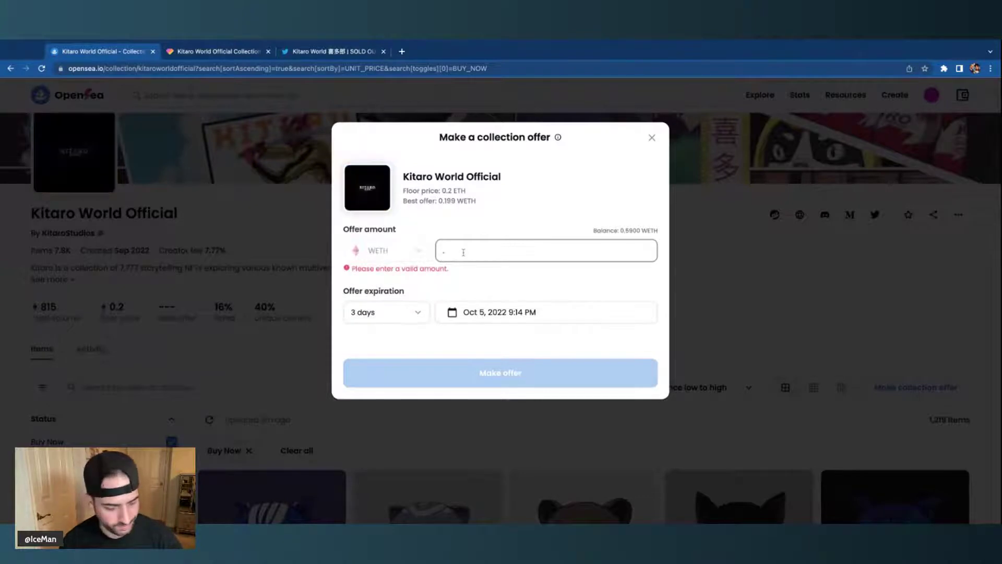
type("15")
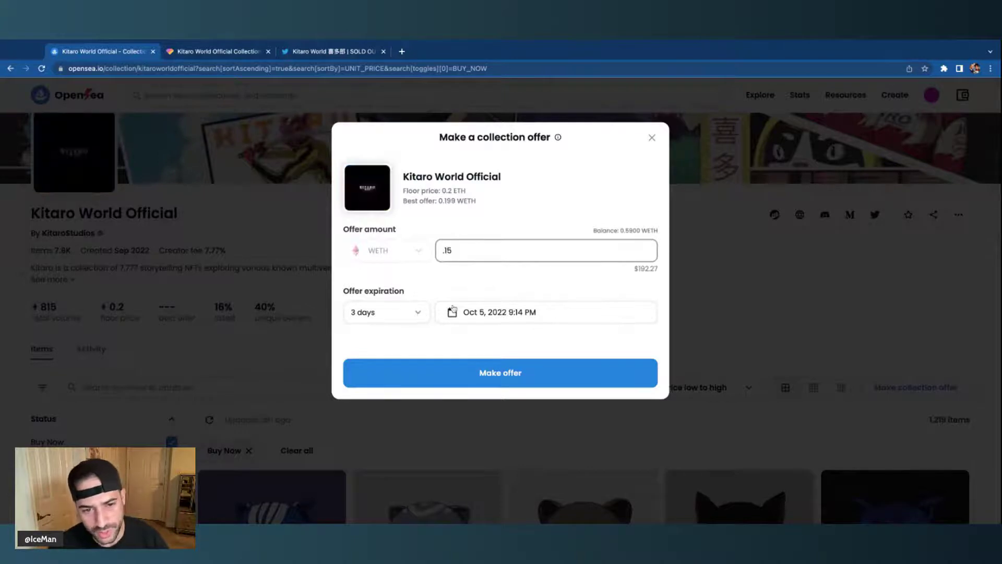
- Set the collection offer's expiration to 1 day, ending Oct 3, 2022 9:15 PM
left_click(423, 315)
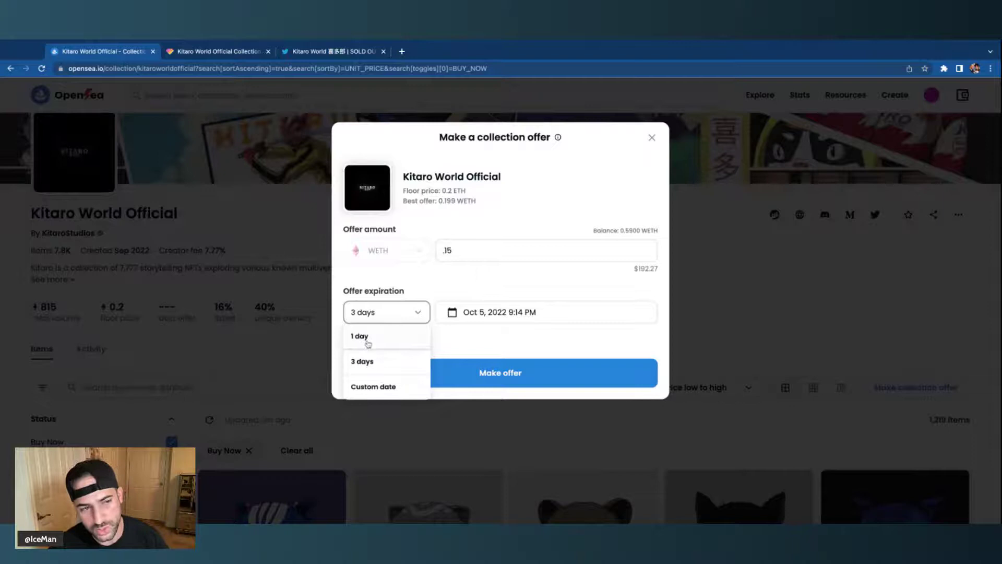
left_click(370, 369)
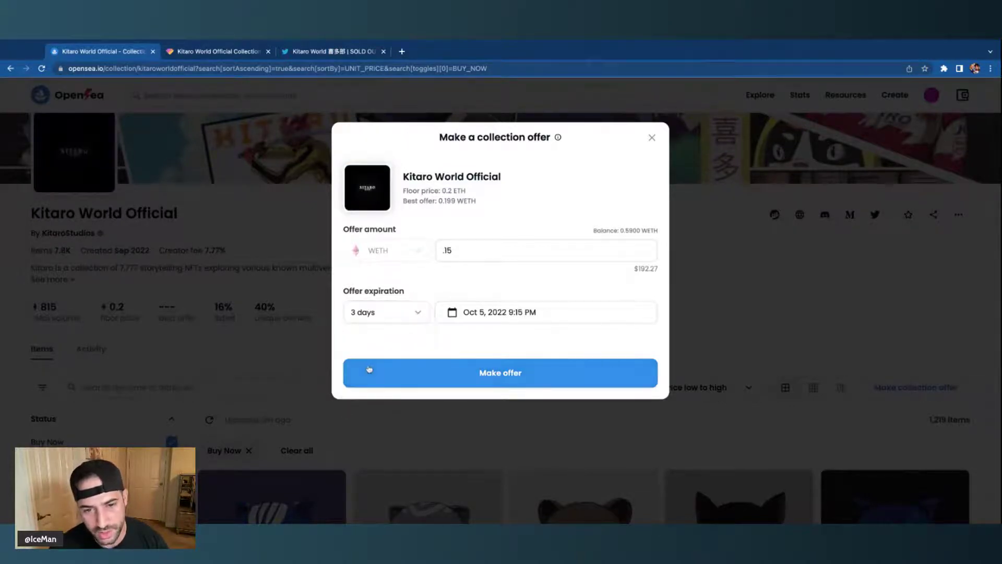
left_click(418, 315)
left_click(387, 386)
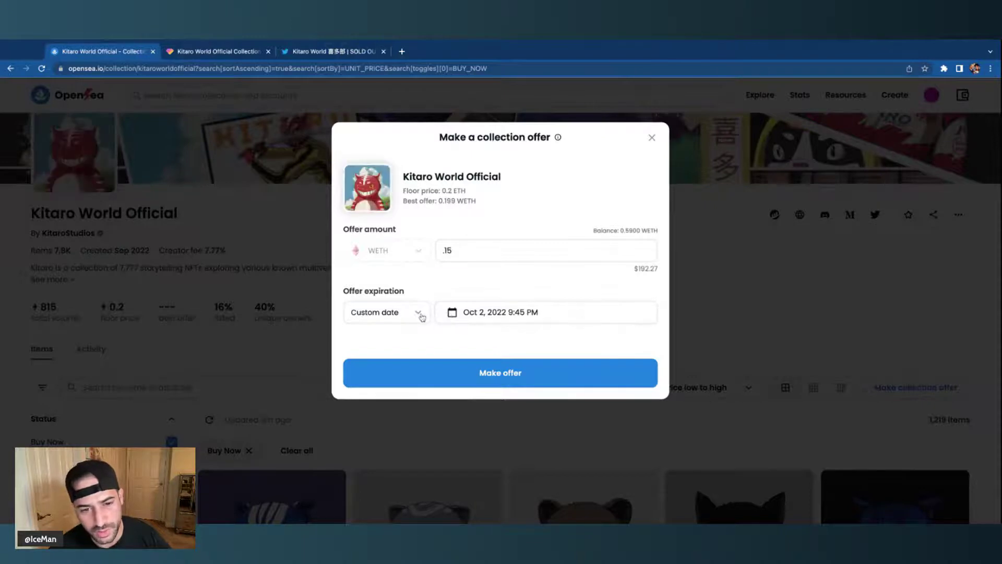
left_click(388, 313)
left_click(386, 336)
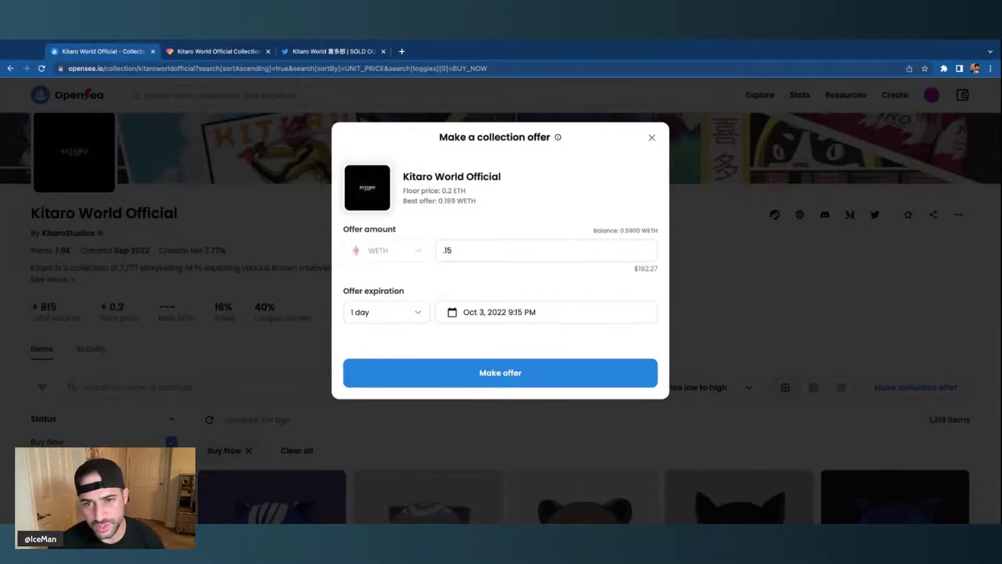
- Abandon the collection offer and open the Kitaro #2128 item page from the grid
key("Escape")
scroll(345, 295, "down", 1)
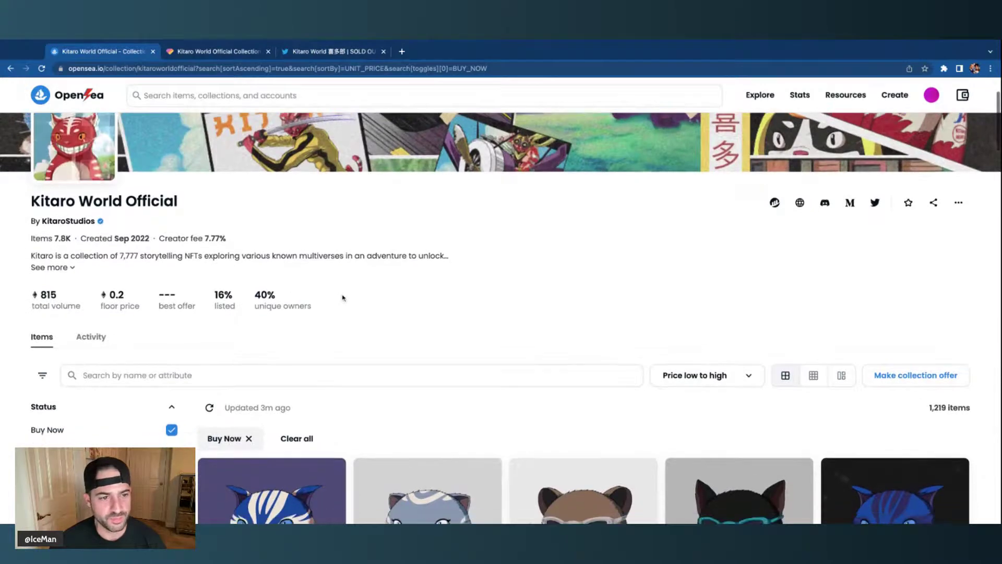
scroll(342, 298, "down", 1)
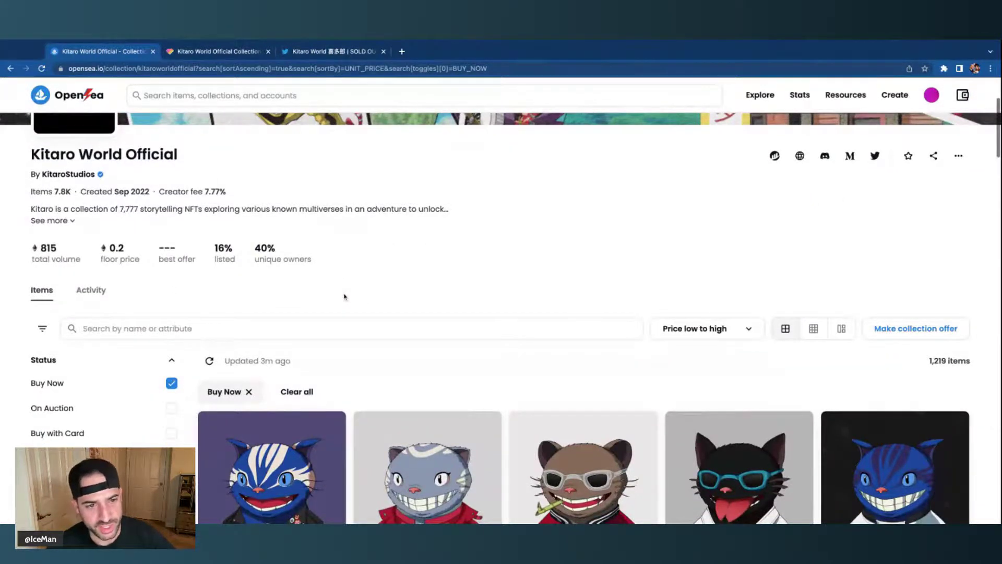
scroll(344, 297, "down", 5)
left_click(342, 284)
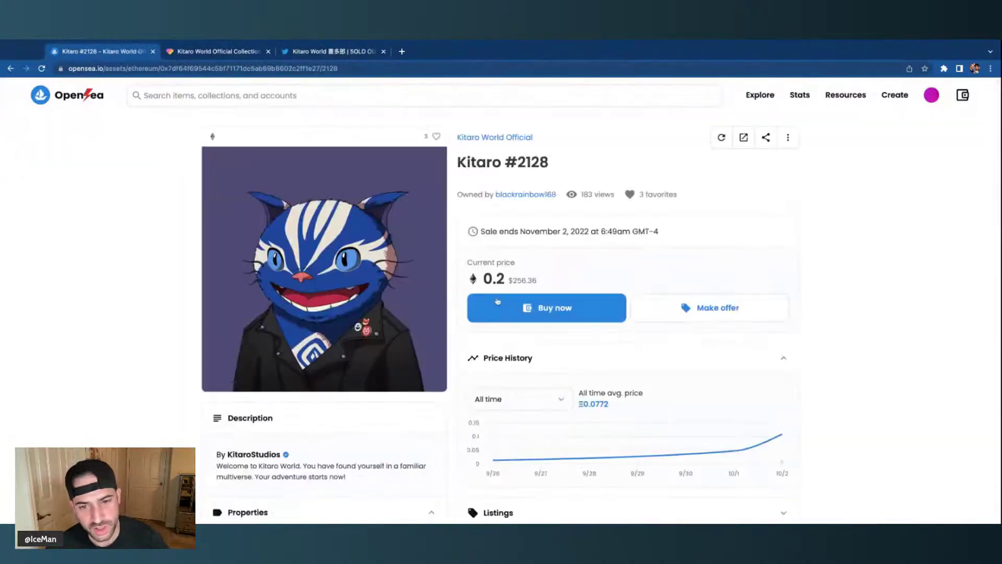
- Scroll through Kitaro #2128's 0.2 ETH listing details and its Offers table
scroll(398, 291, "down", 1)
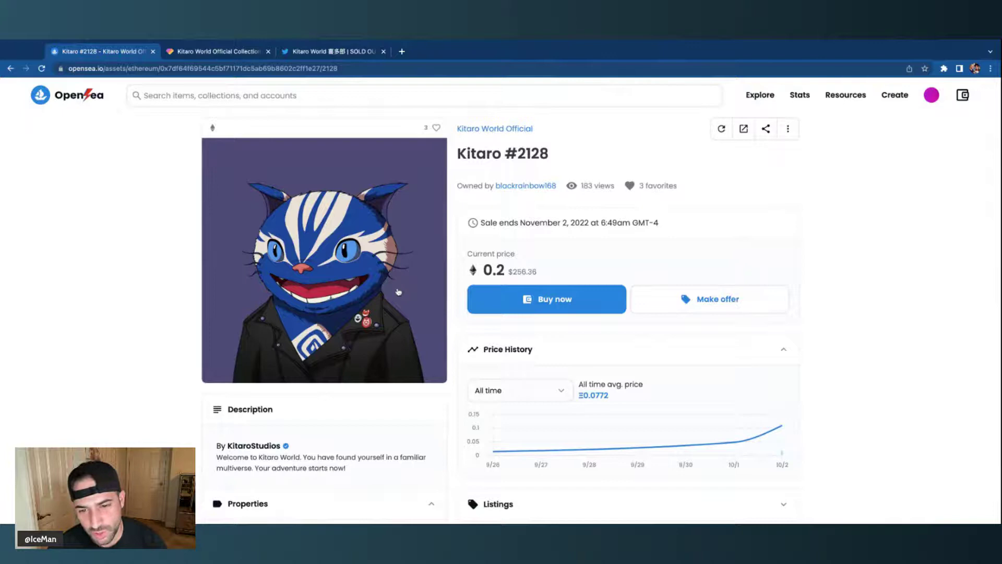
scroll(398, 291, "down", 6)
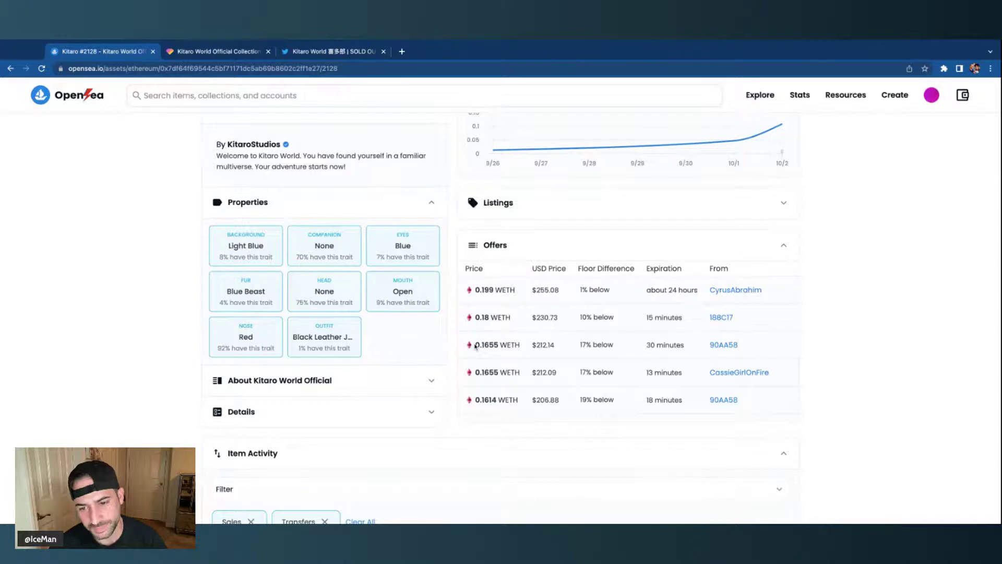
scroll(521, 381, "down", 5)
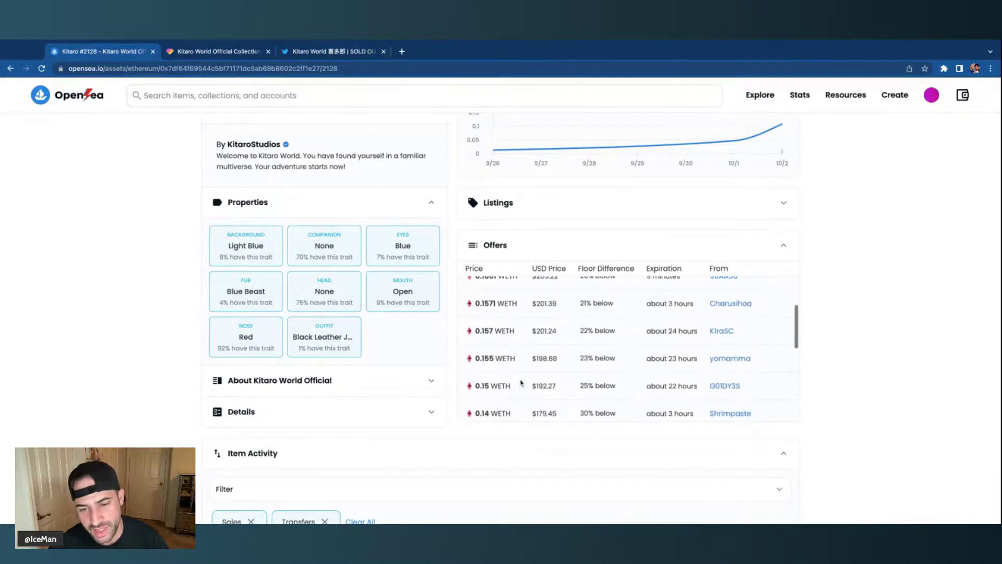
scroll(520, 382, "down", 2)
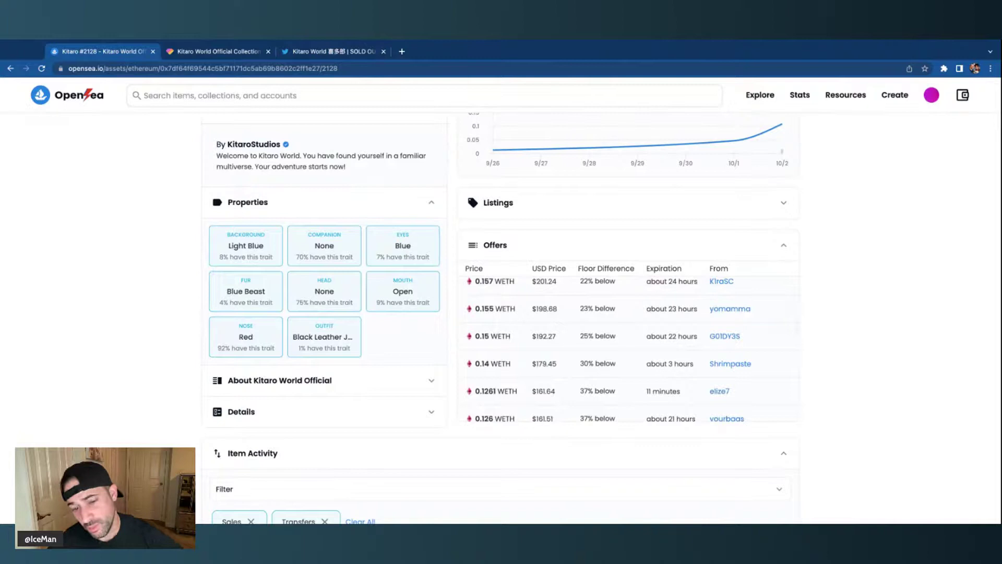
scroll(546, 339, "up", 7)
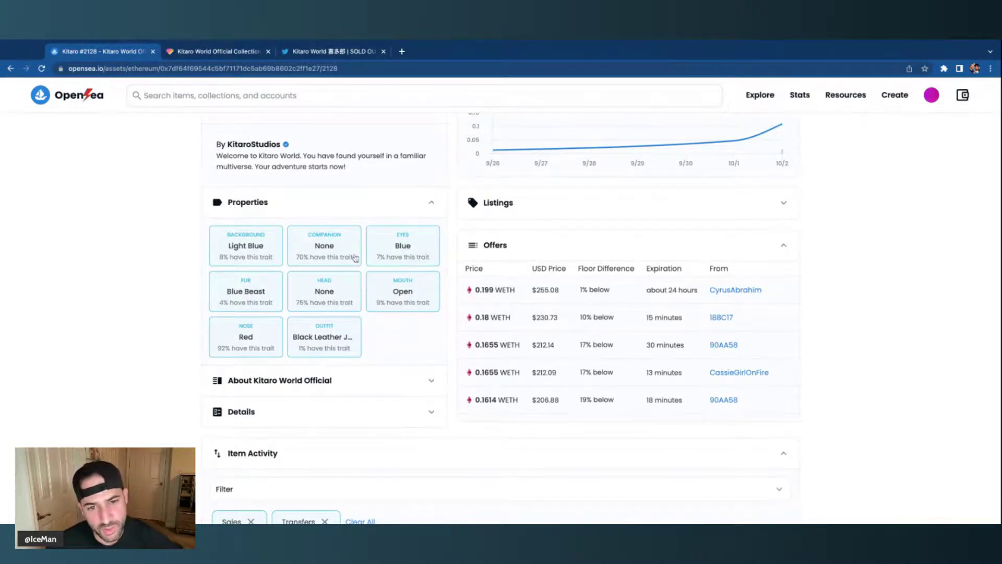
scroll(355, 257, "up", 3)
scroll(355, 255, "up", 5)
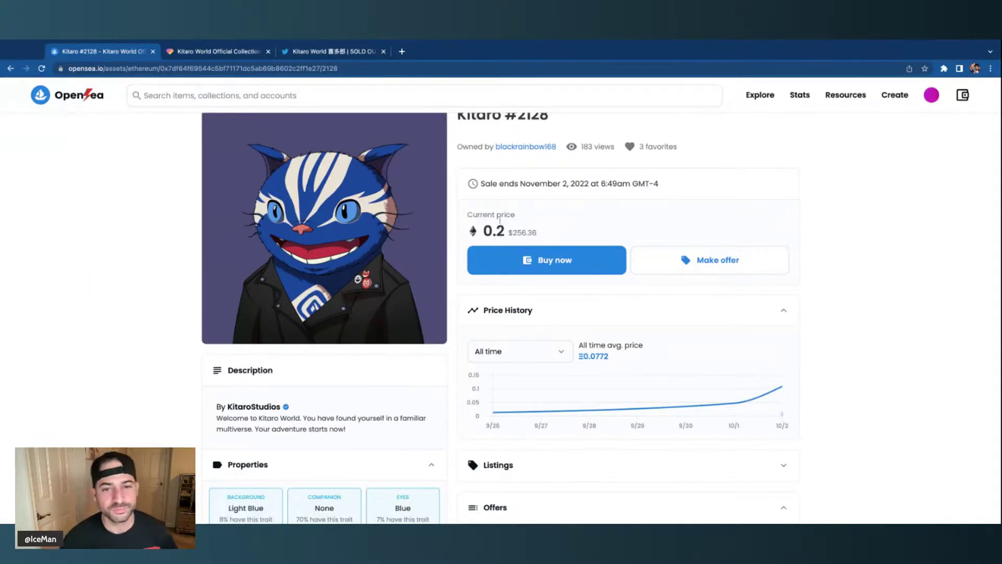
scroll(485, 216, "up", 2)
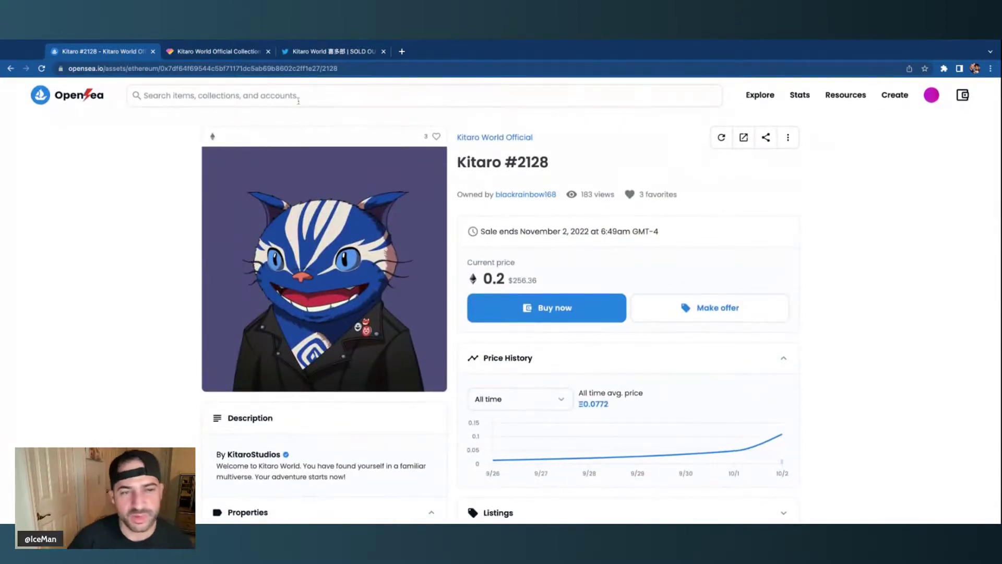